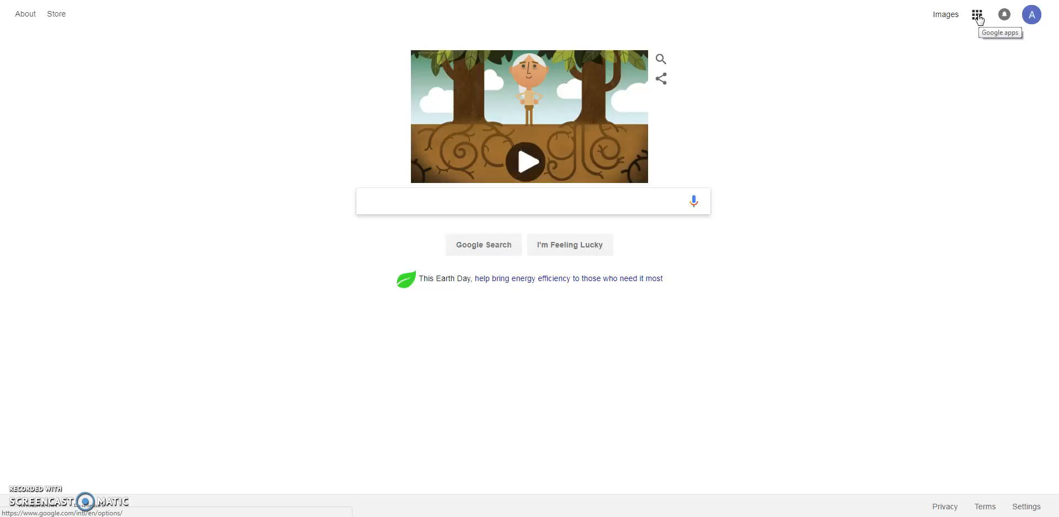
Open Google Forms from the Google apps list and create a new blank form.
left_click(977, 18)
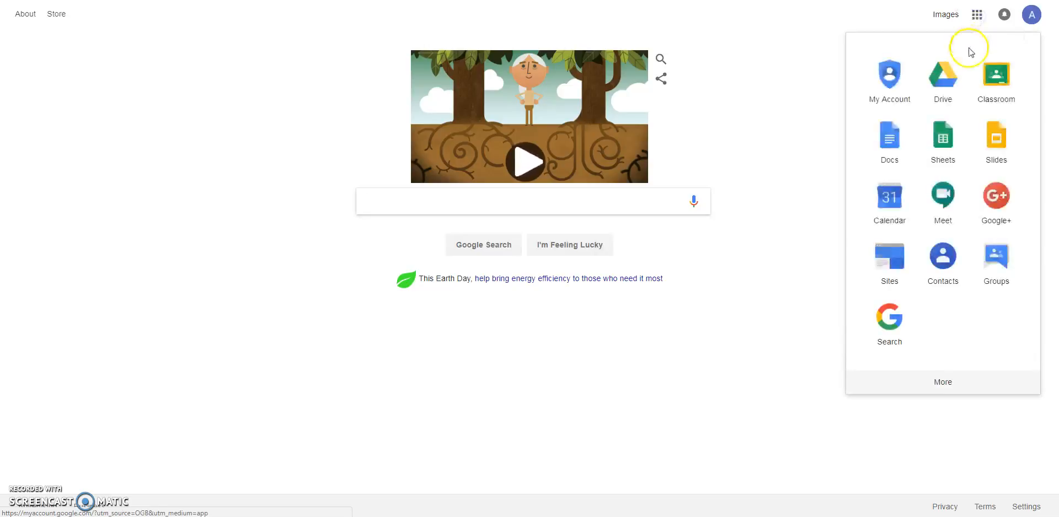
left_click(953, 397)
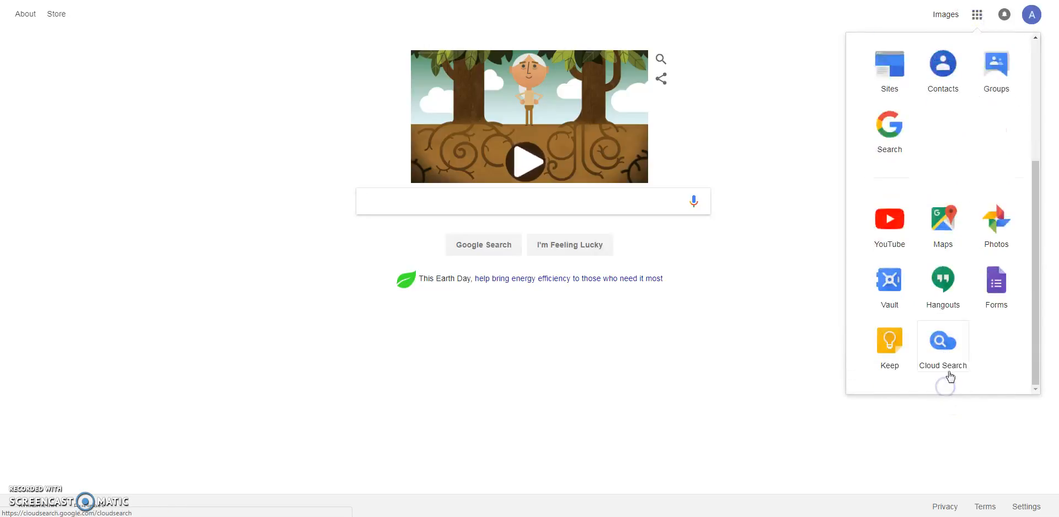
left_click(996, 288)
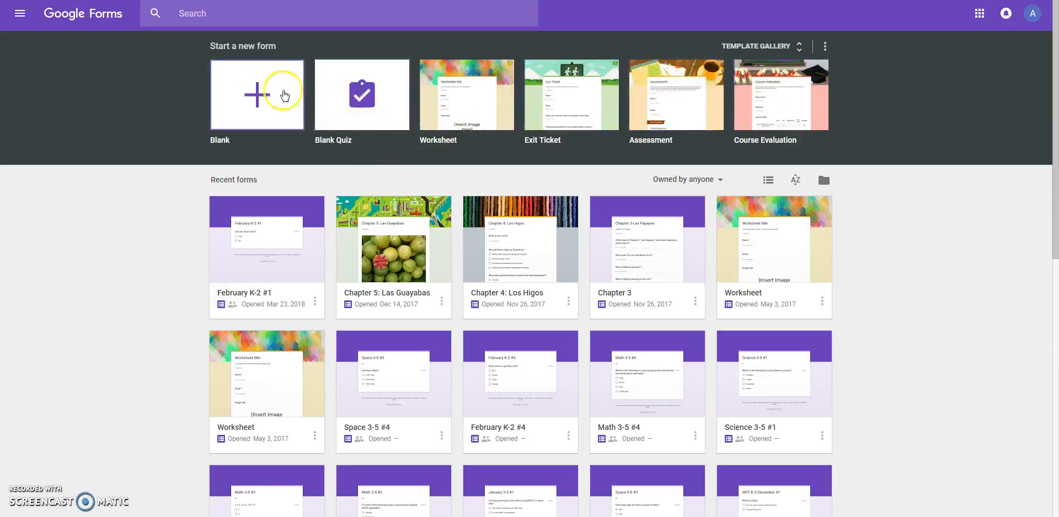
left_click(248, 110)
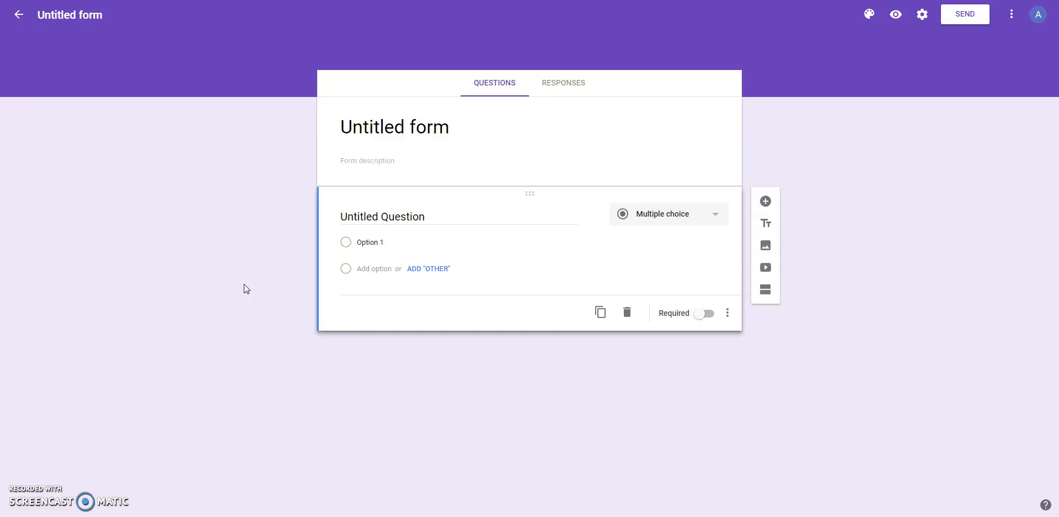
Title the form "Disney Quiz" and apply the same name to the form file.
left_click(517, 215)
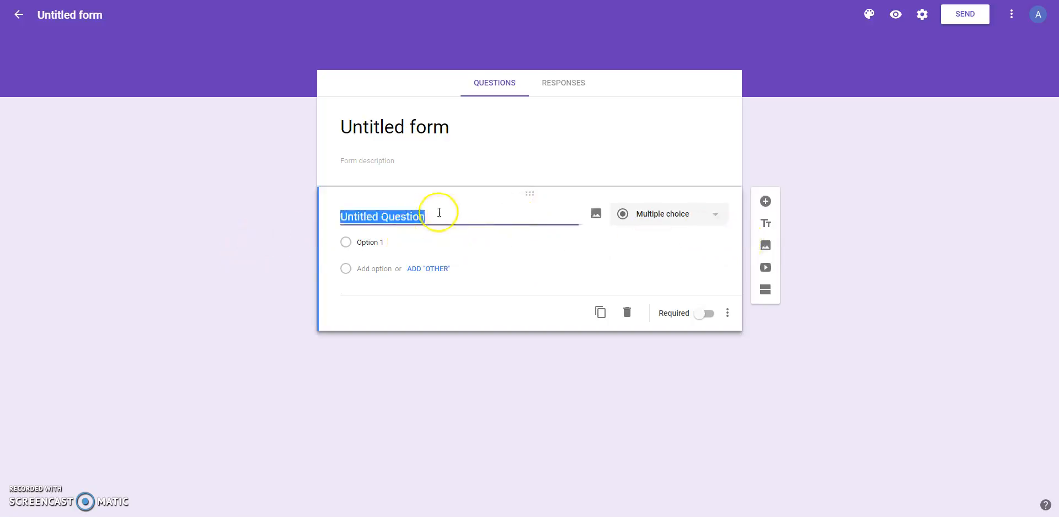
left_click(369, 128)
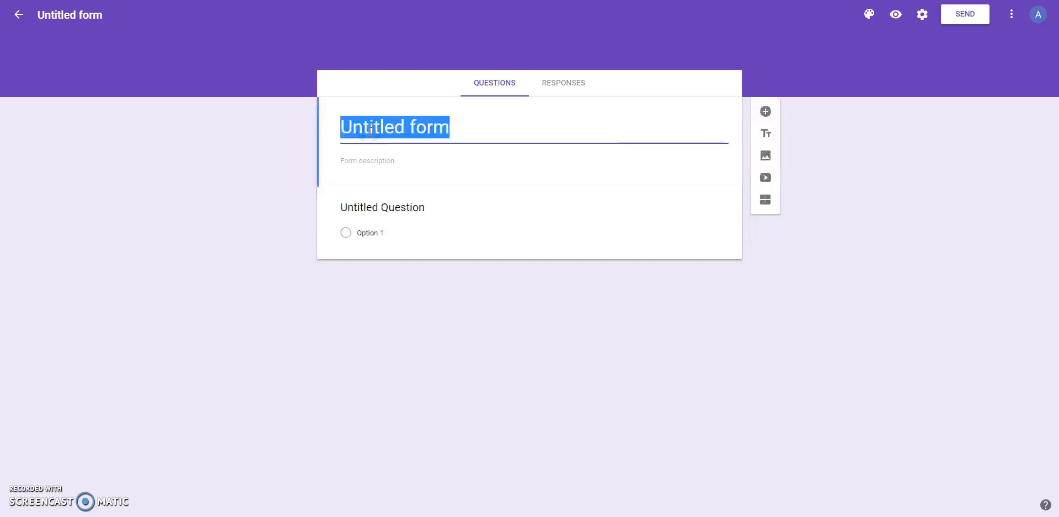
type("Disney ")
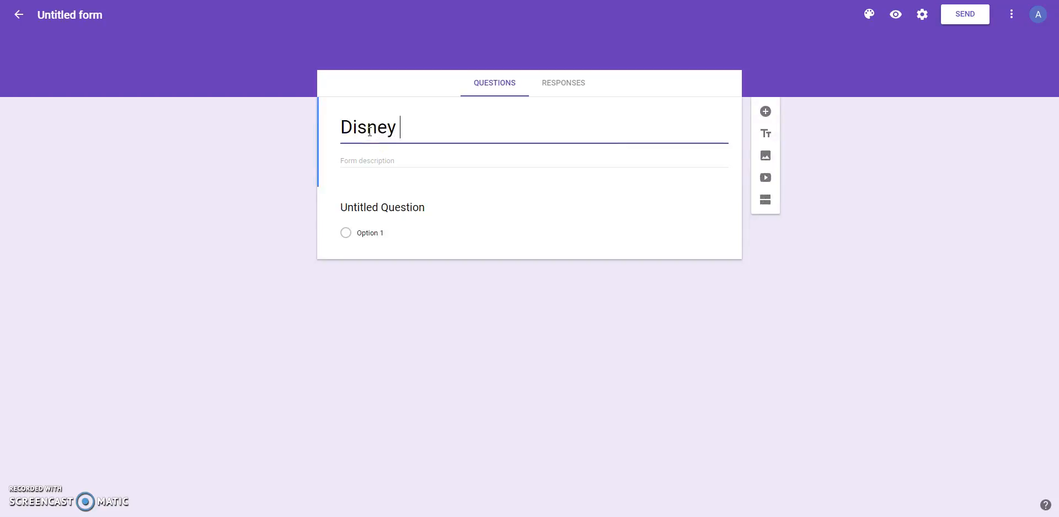
type("Quiz")
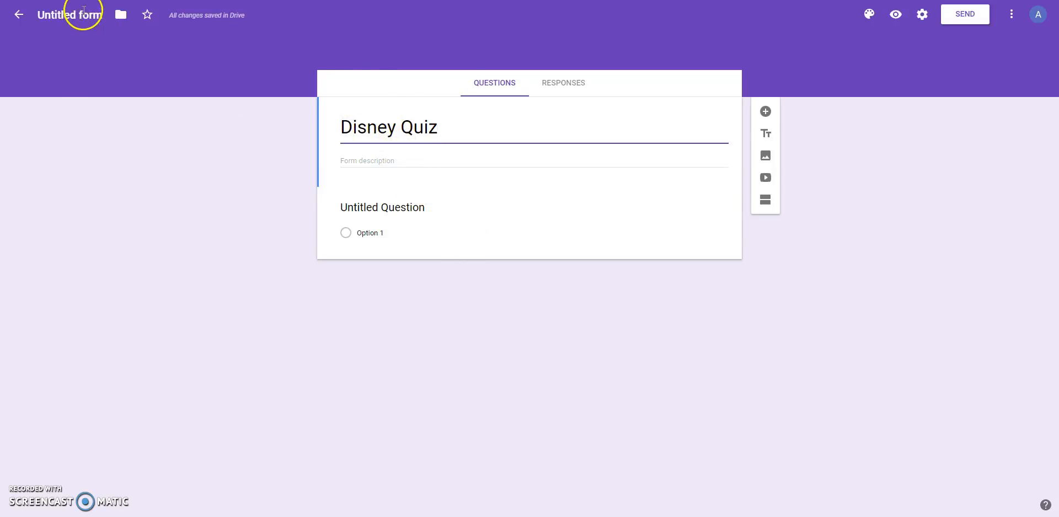
left_click(90, 18)
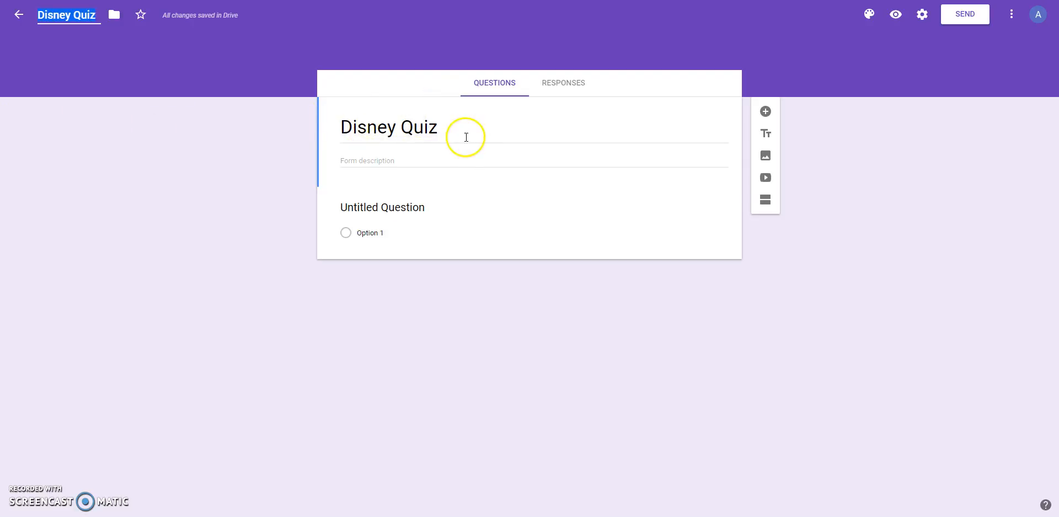
Enter "When was the movie bambi created?" as the text of the first question.
left_click(346, 210)
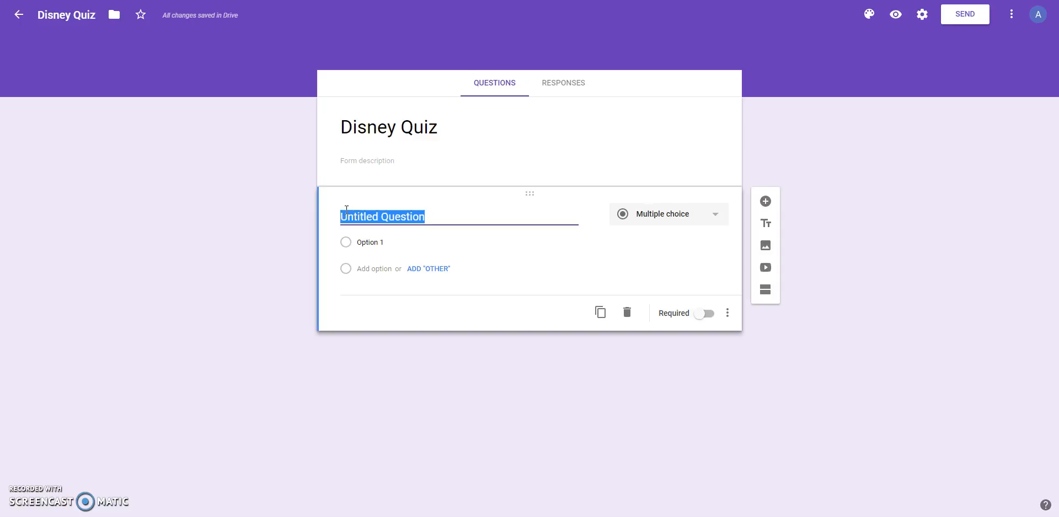
type("When was")
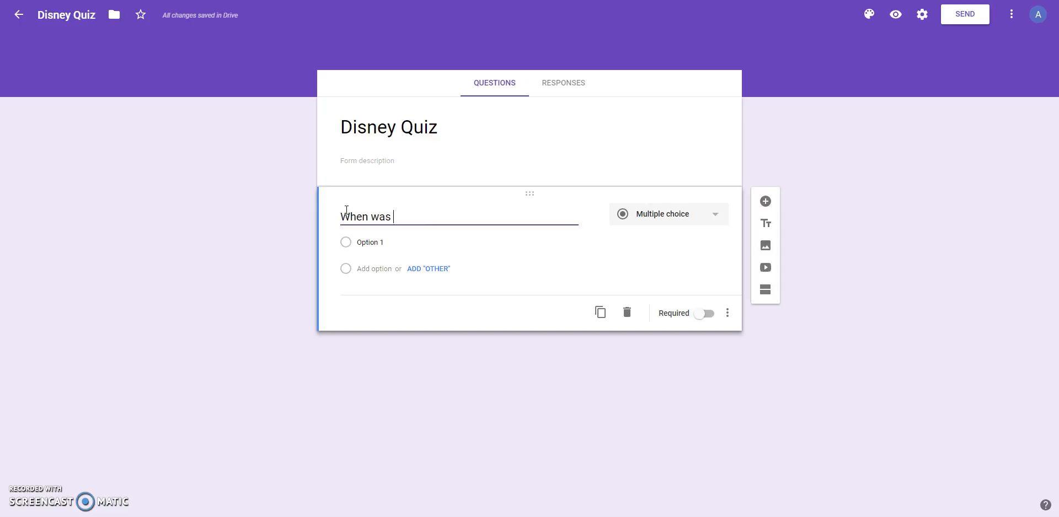
type("was")
key("BackSpace")
key("BackSpace")
key("BackSpace")
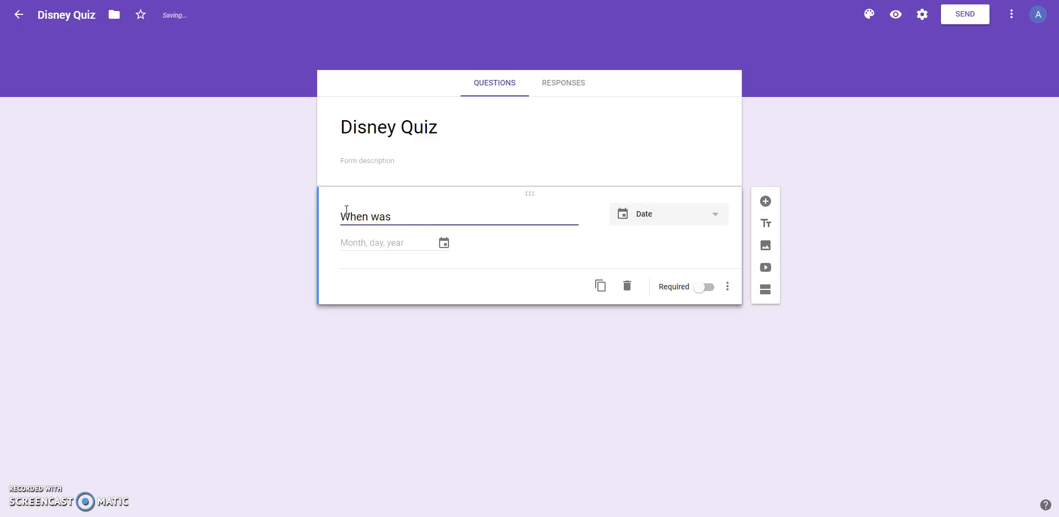
type("the mo")
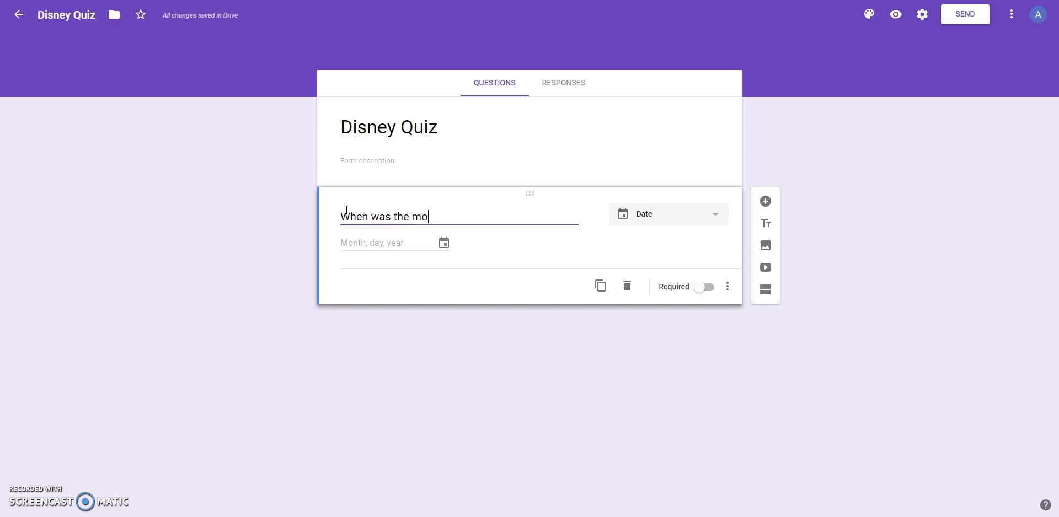
type("vie bambi")
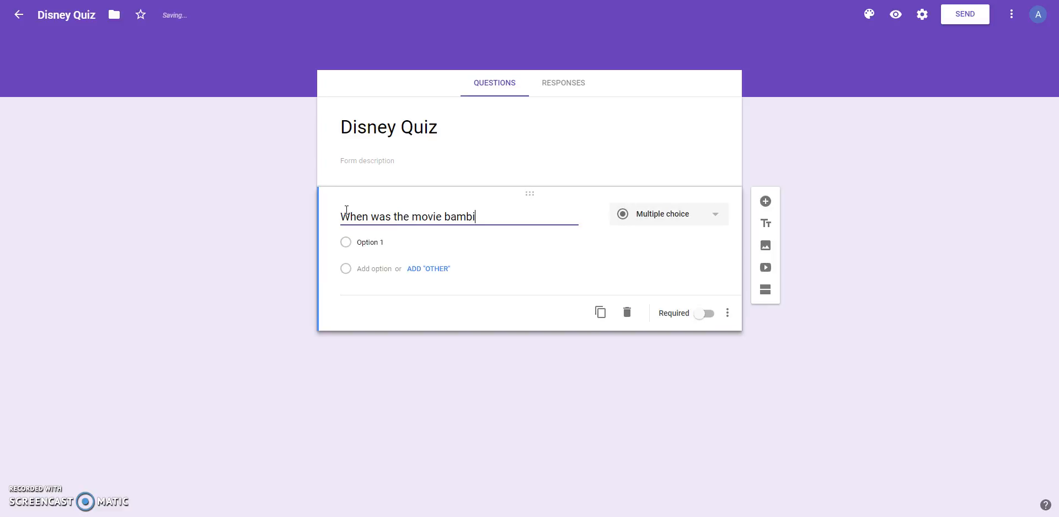
type(" created?")
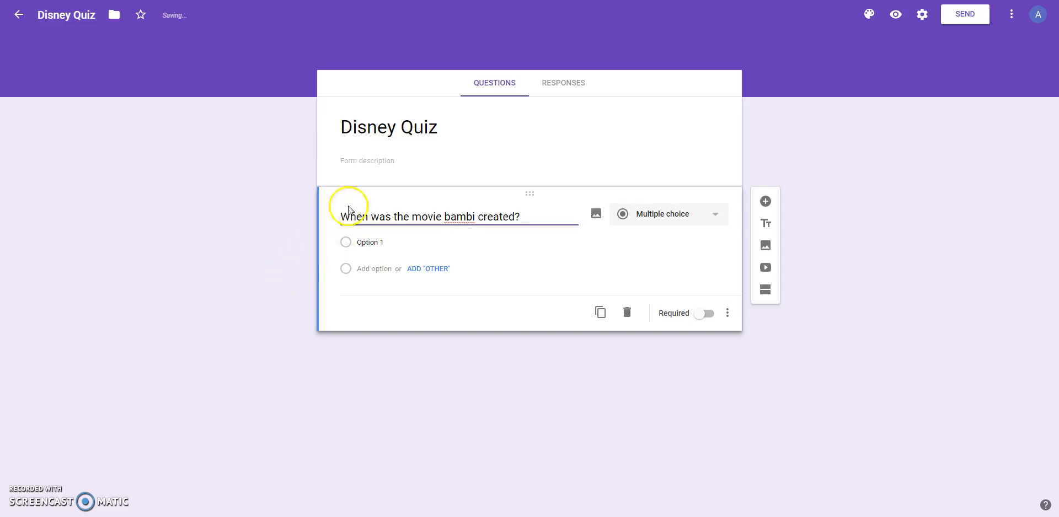
Capitalize the movie name in the first question so it reads "When was the movie Bambi created?".
key("BackSpace")
type("B")
left_click(444, 213)
key("Right")
key("BackSpace")
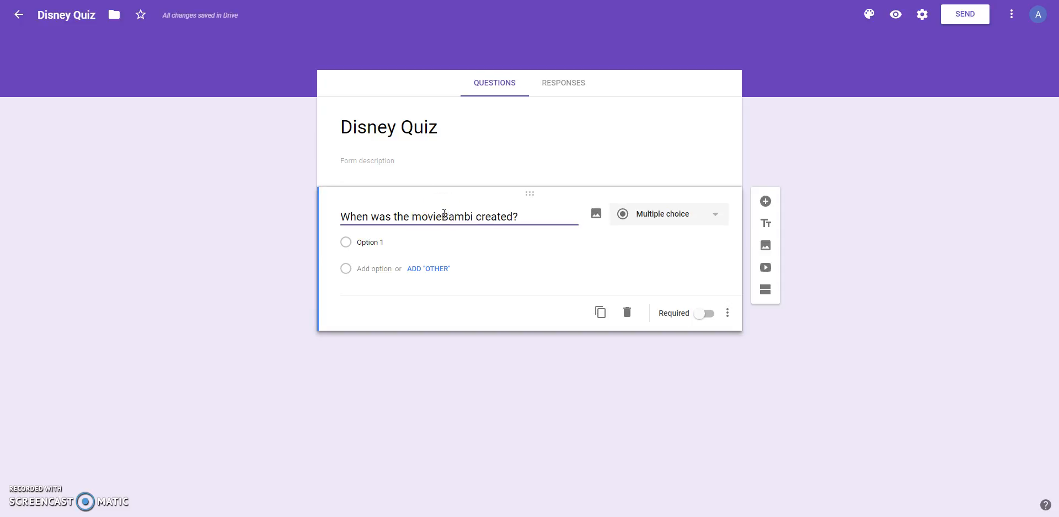
key("Left")
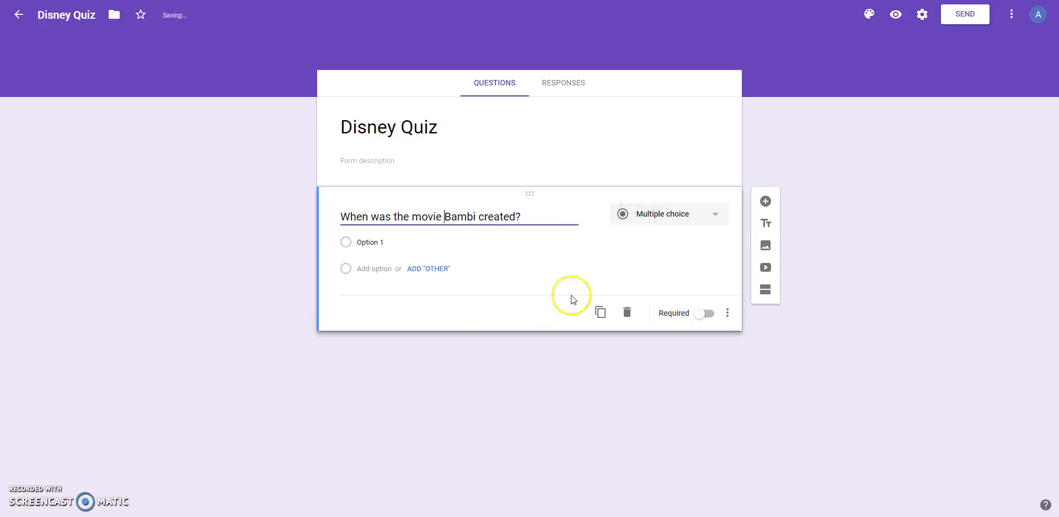
Review the available question types and set the Bambi question to Short answer.
left_click(699, 219)
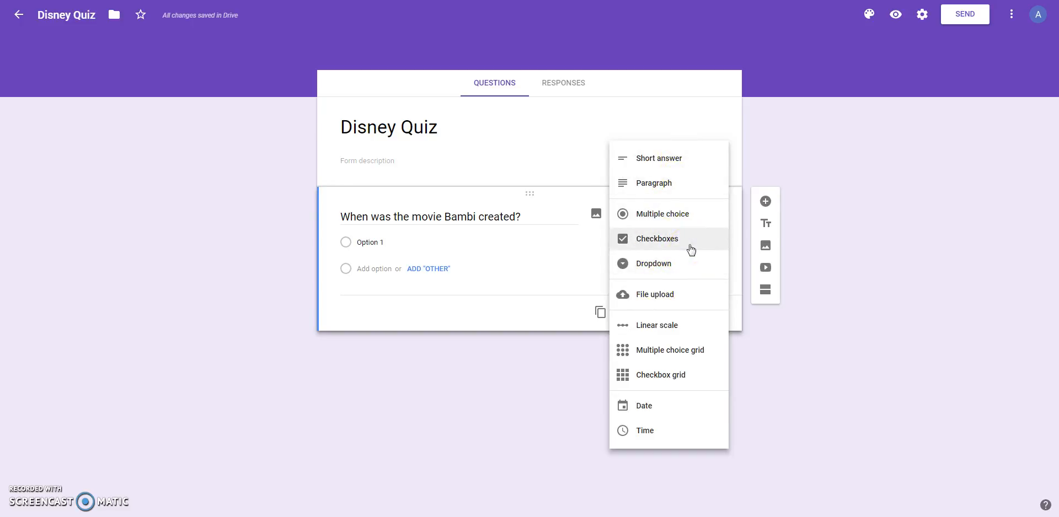
left_click(685, 267)
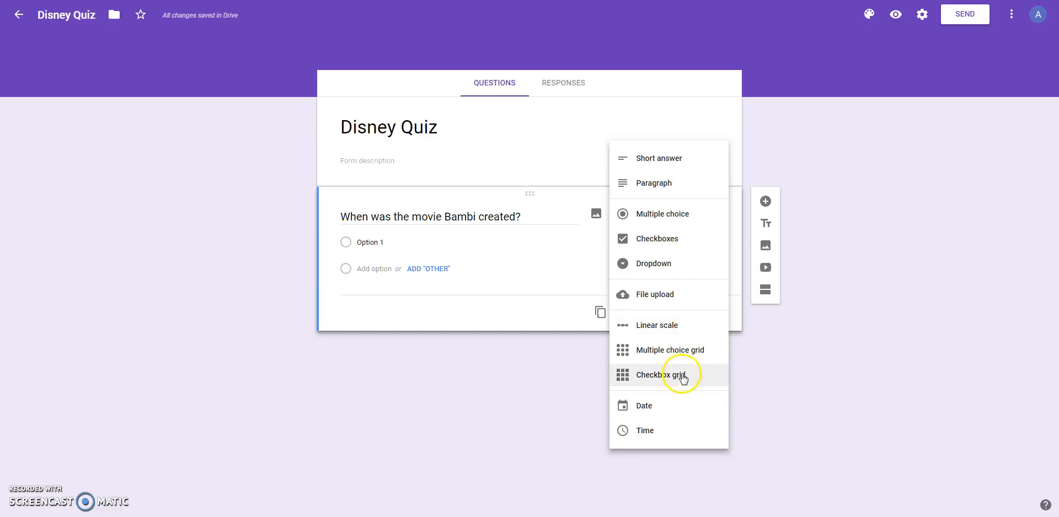
left_click(475, 312)
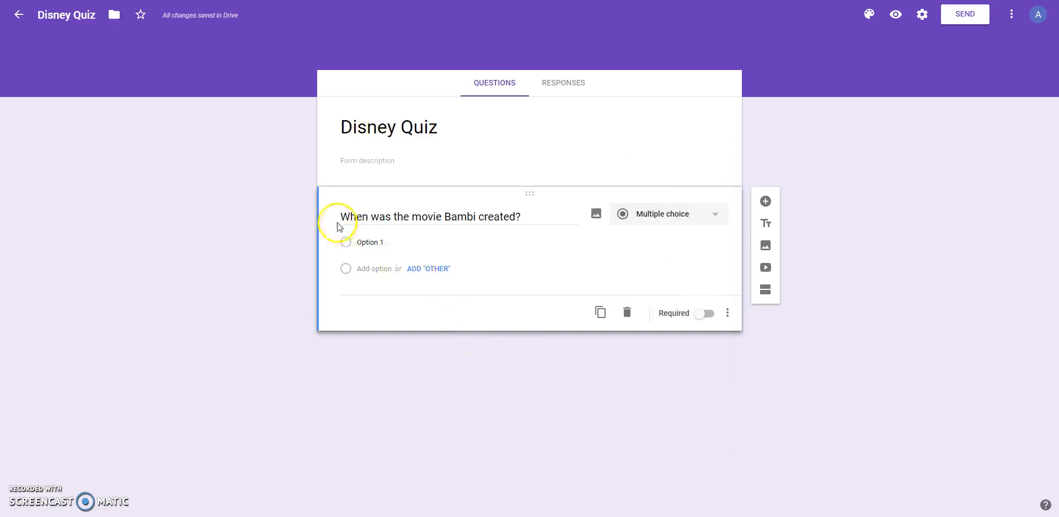
left_click(684, 221)
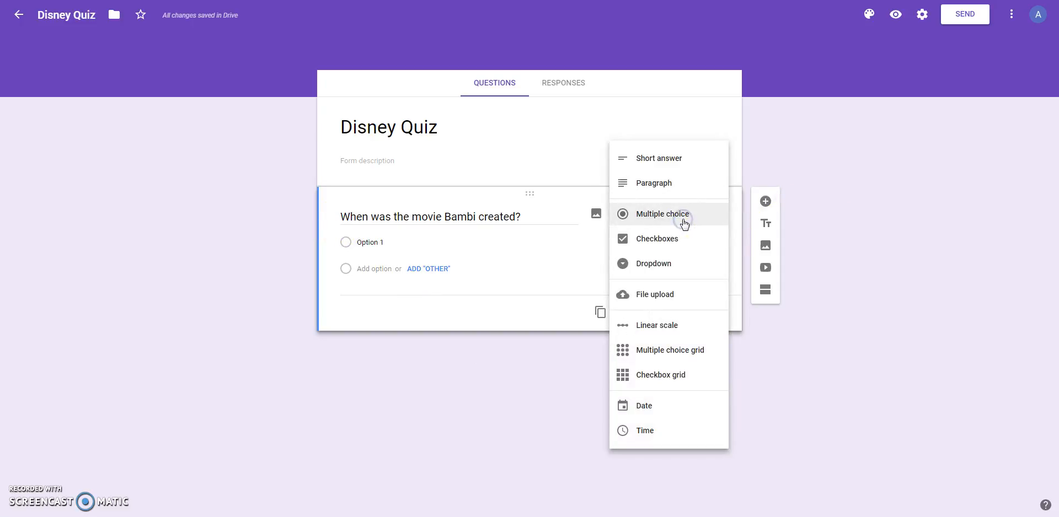
left_click(676, 160)
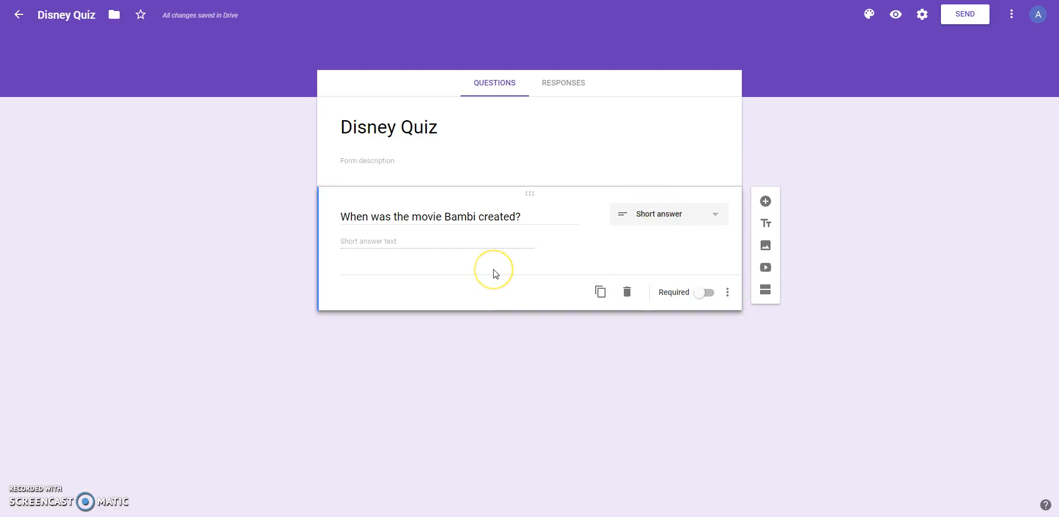
Add a second question reading "What color are Mickey's shoes?" and keep it as Multiple choice.
left_click(767, 204)
left_click(769, 204)
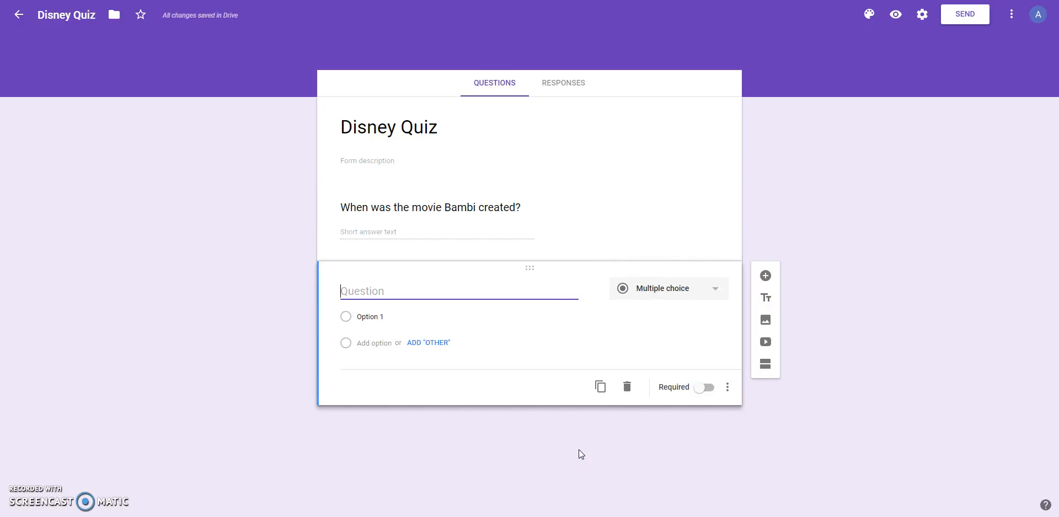
type("What")
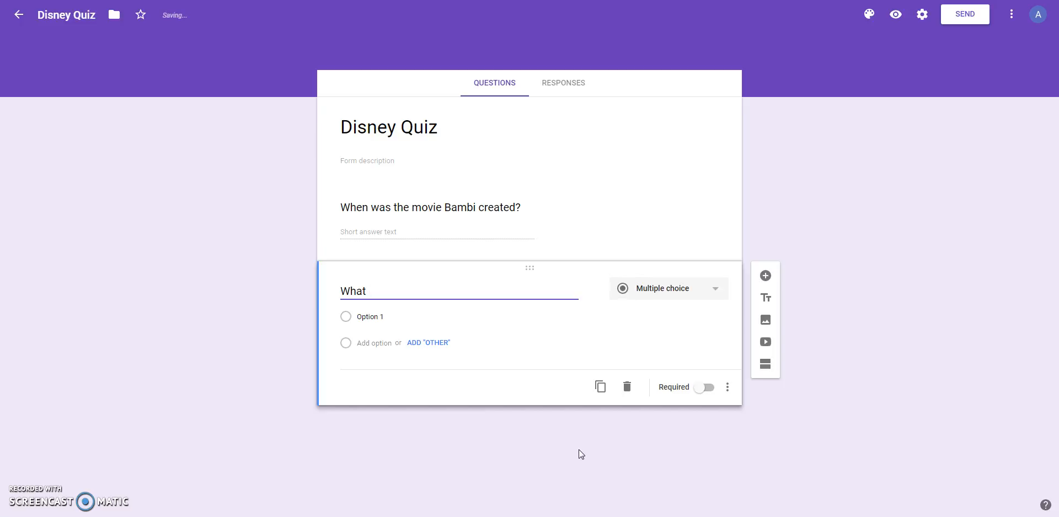
type(" color are Micke")
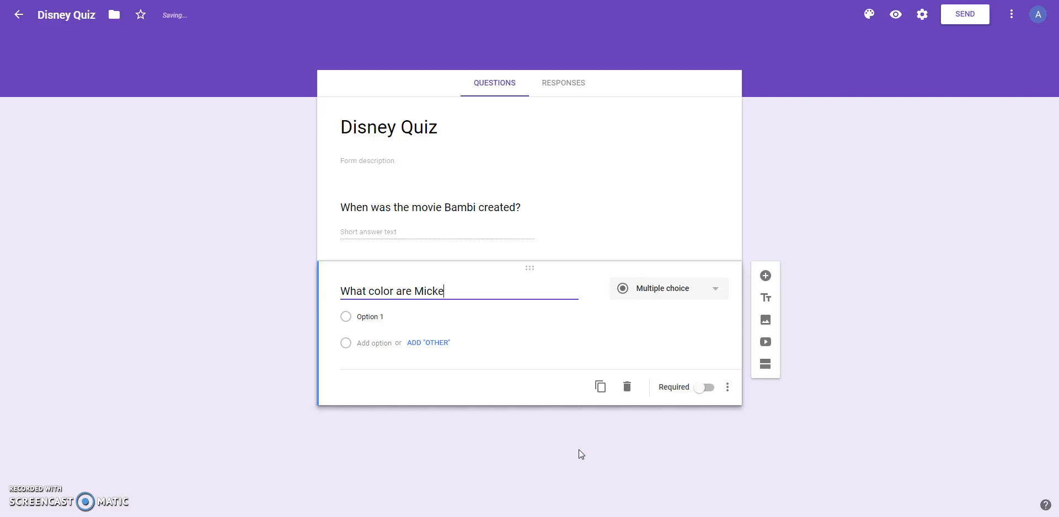
type("y's shoes?")
left_click(690, 296)
left_click(669, 273)
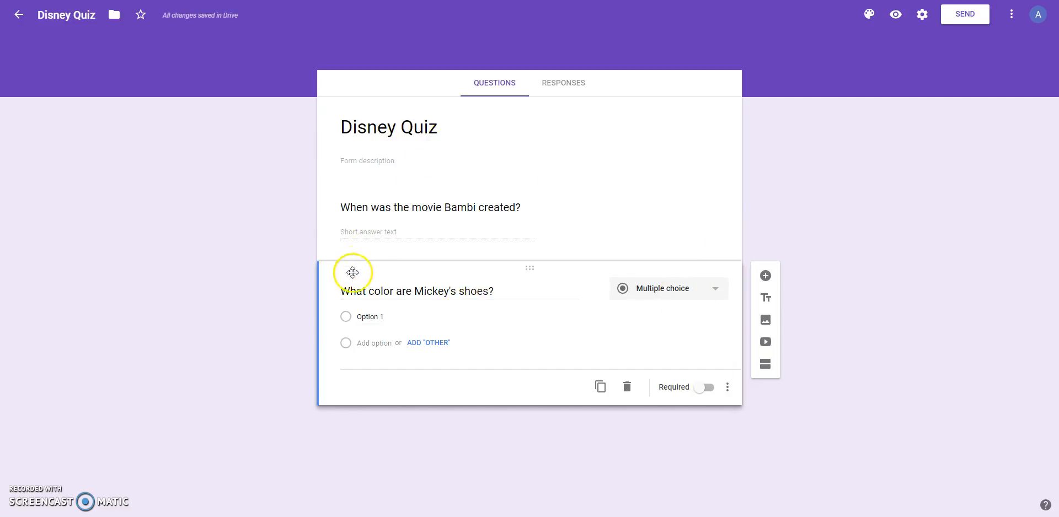
Give the Mickey's shoes question the answer options yellow, red and orange, and make it required.
left_click(364, 322)
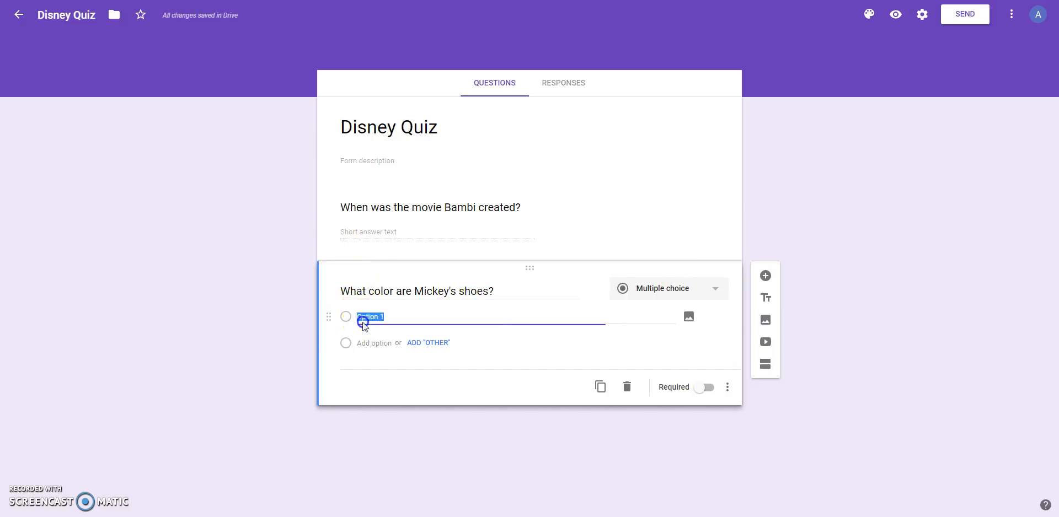
type("yellow")
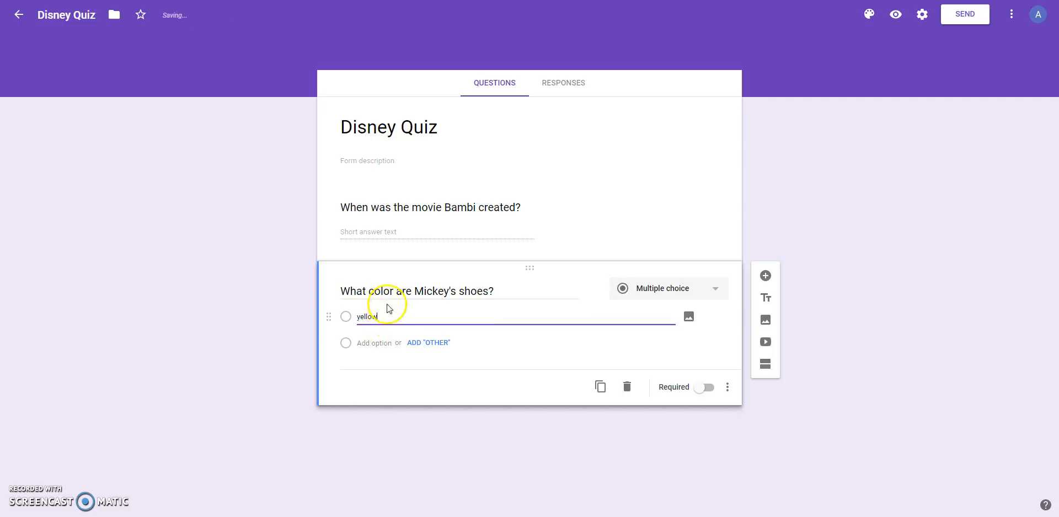
left_click(366, 345)
type("red")
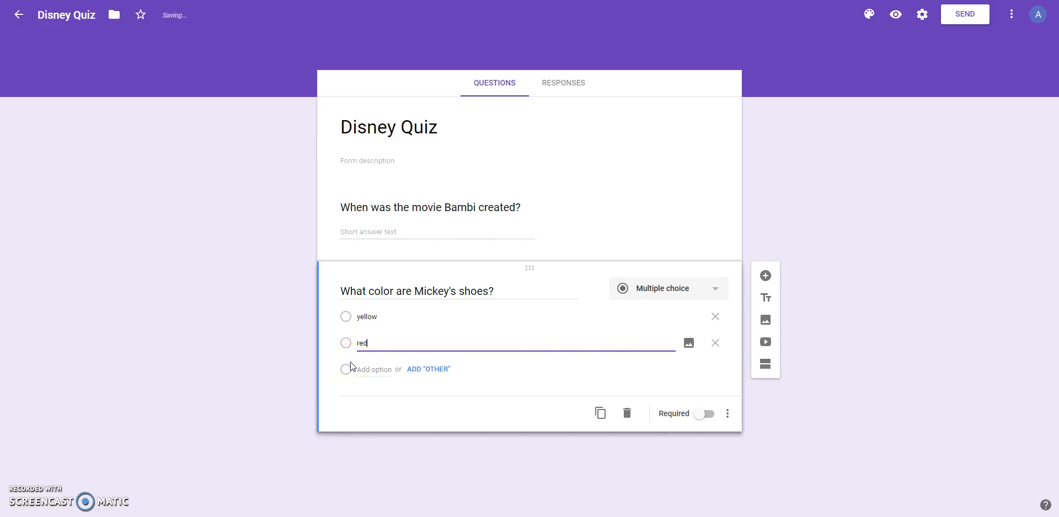
left_click(368, 369)
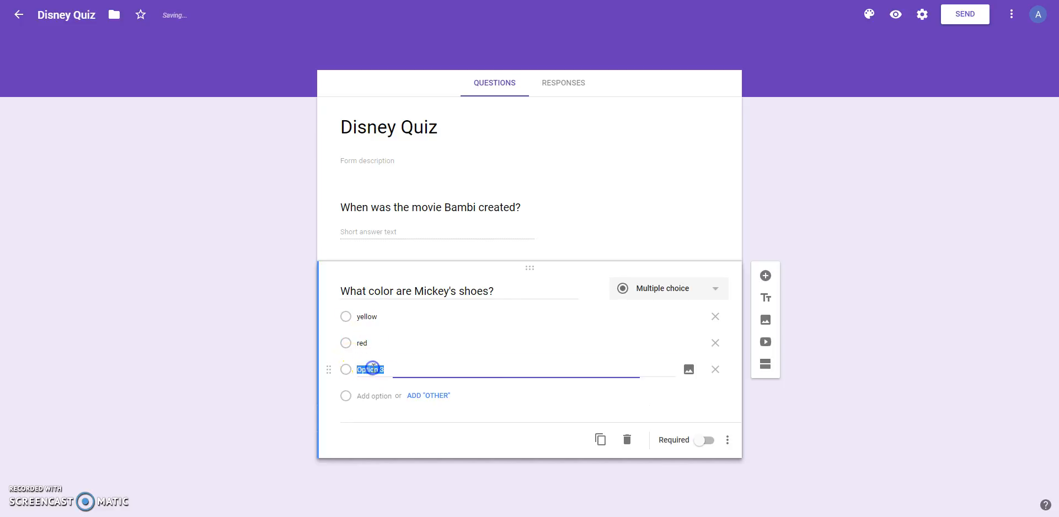
type("orange")
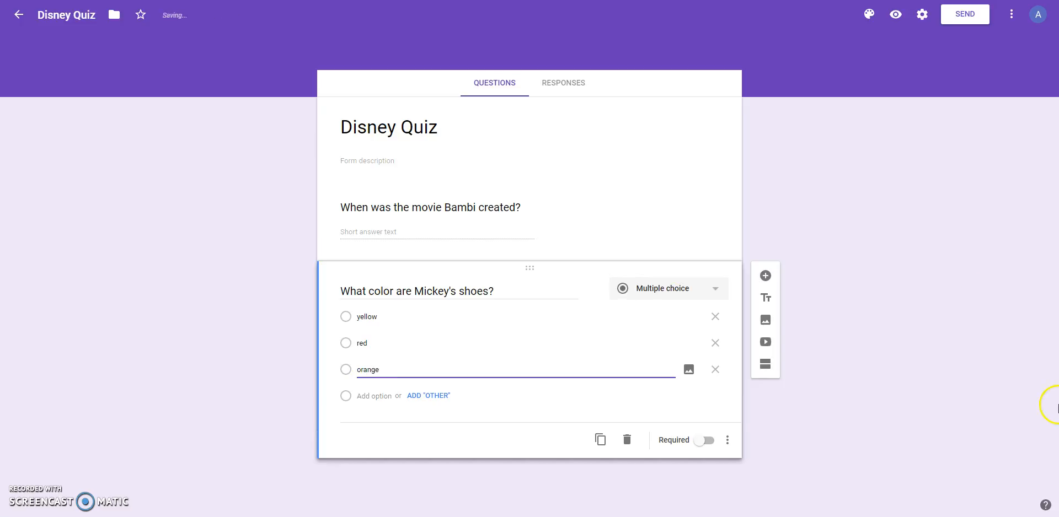
left_click(818, 428)
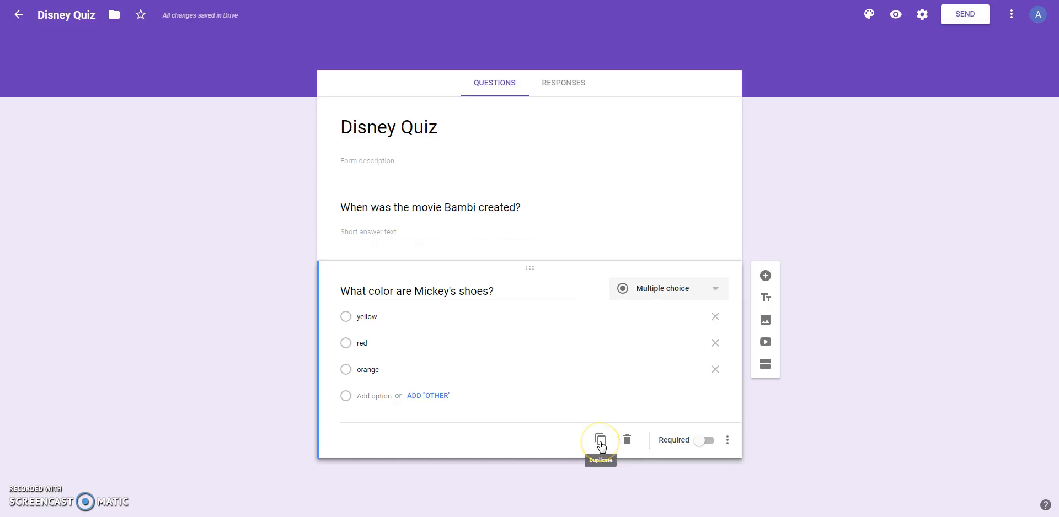
left_click(700, 441)
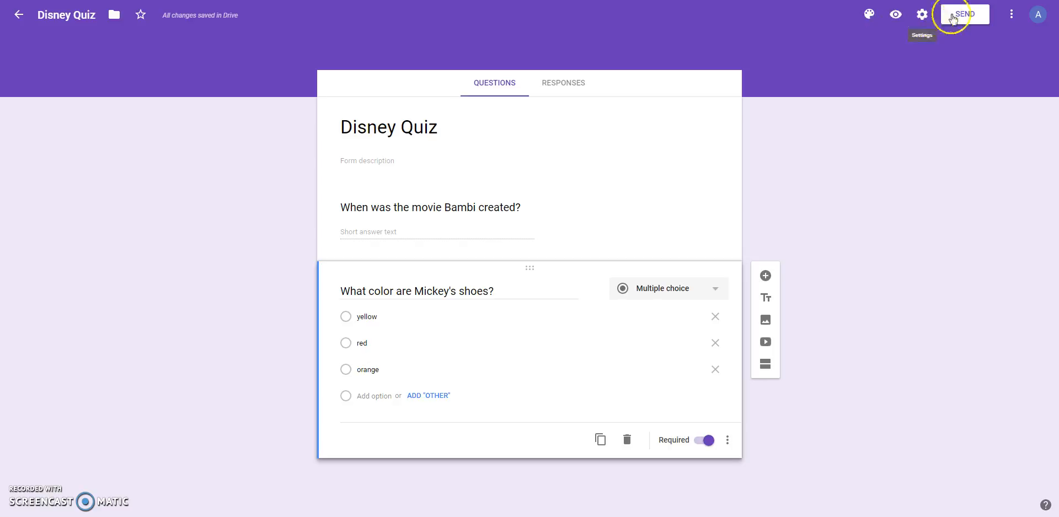
Change the form's theme color to the reddish purple in the color palette.
left_click(870, 16)
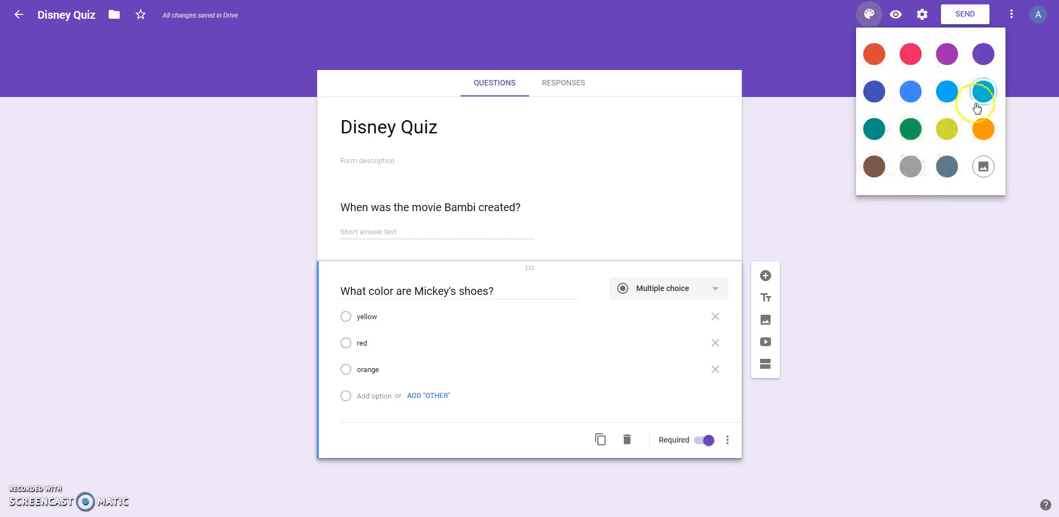
left_click(955, 58)
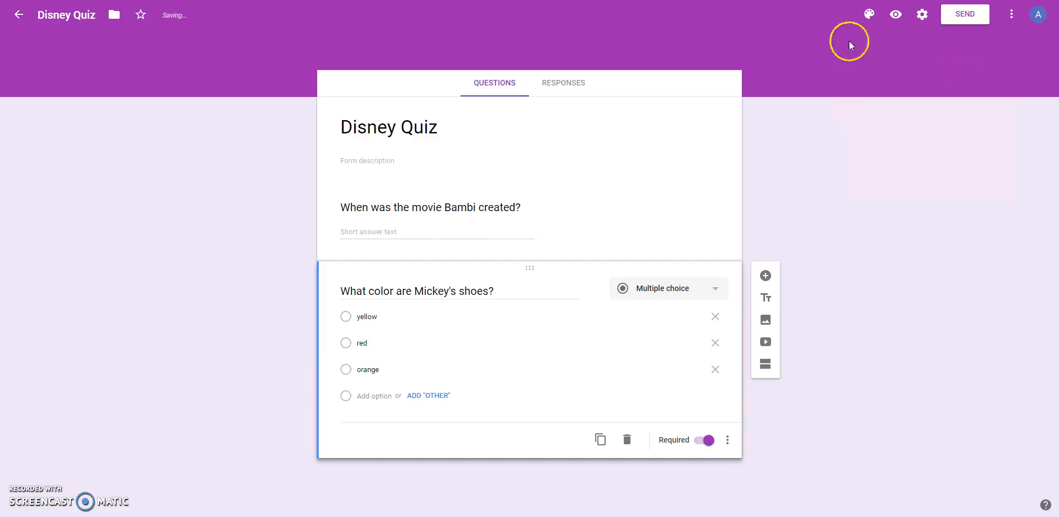
Apply the multicolored yarn photo from the Work and School themes as the form's header image.
left_click(870, 15)
left_click(984, 166)
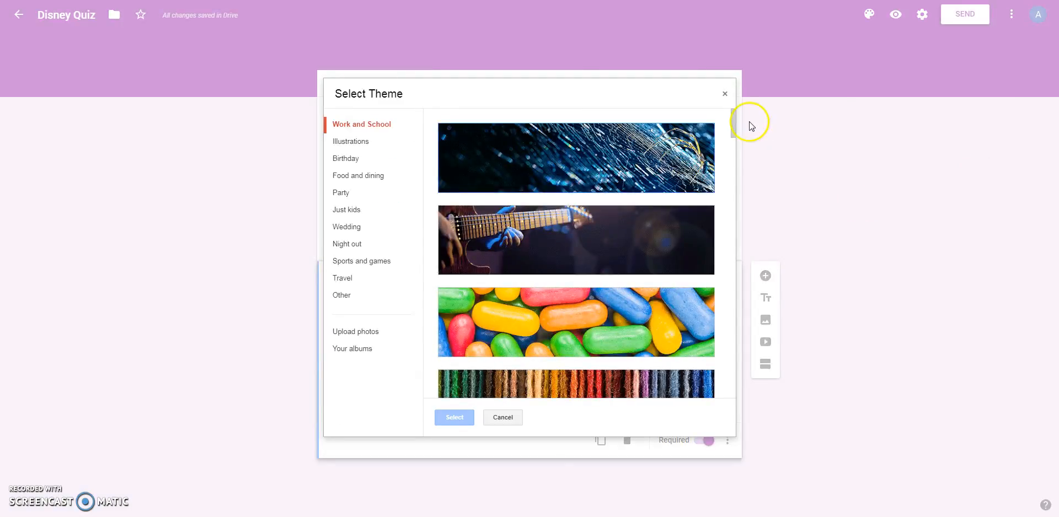
scroll(569, 253, "down", 3)
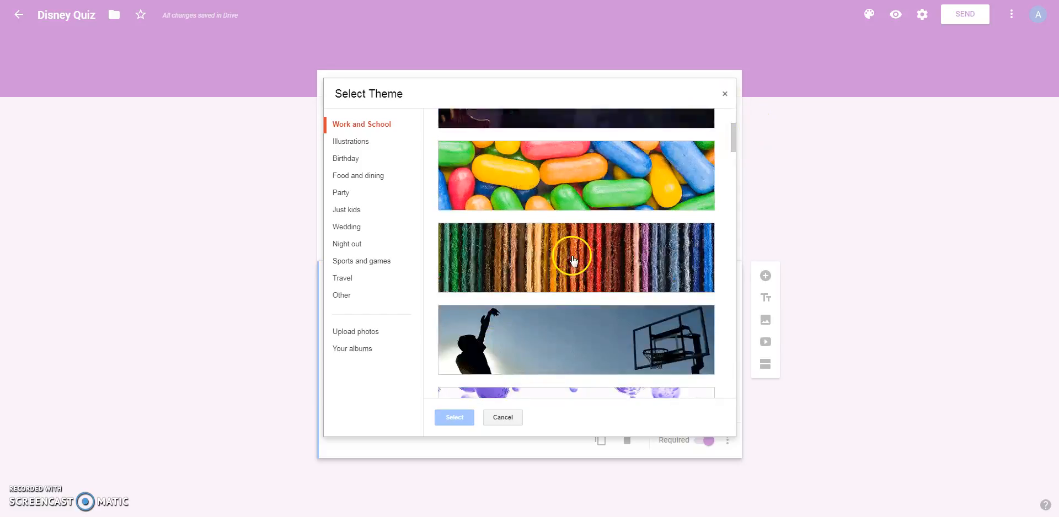
left_click(568, 264)
left_click(450, 417)
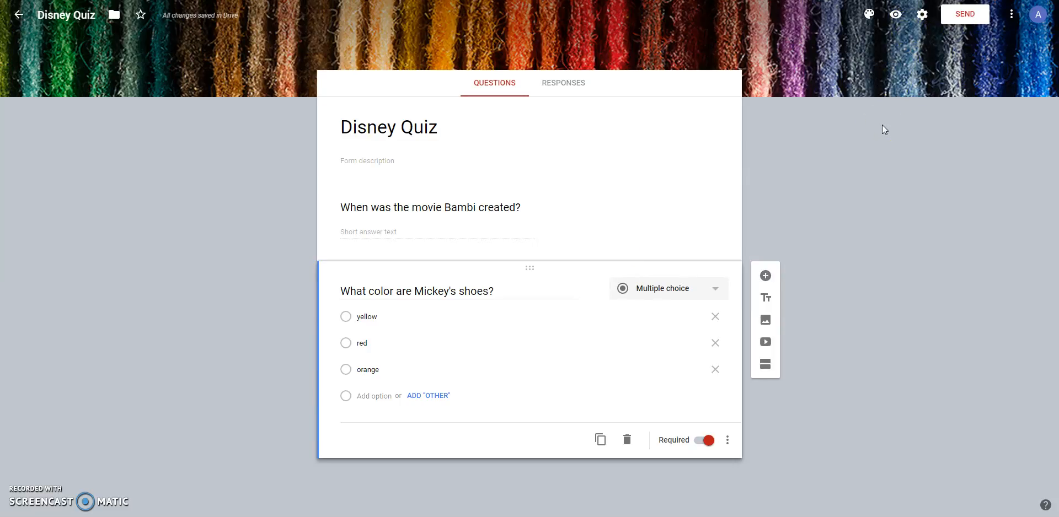
Preview the Disney Quiz as respondents see it and return to editing the form.
left_click(895, 16)
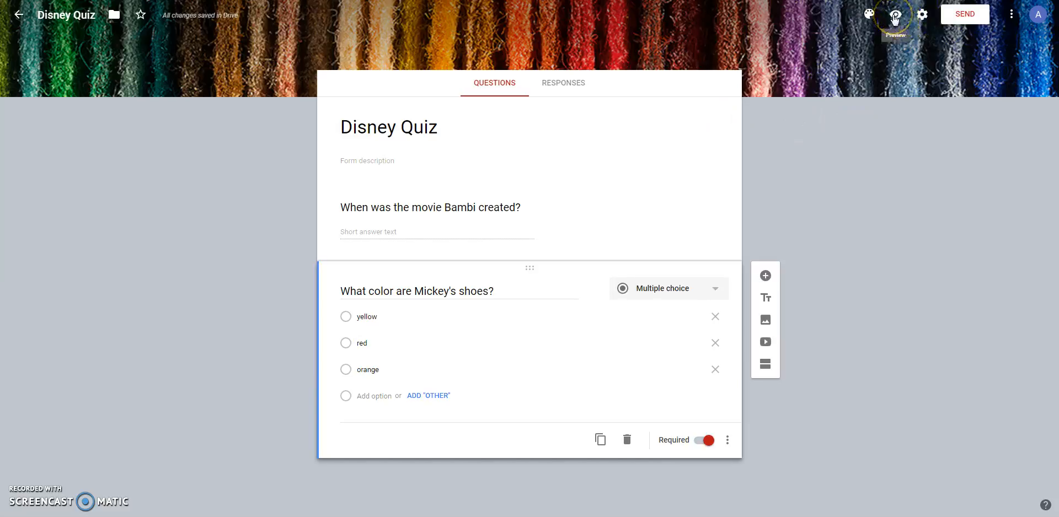
left_click(894, 16)
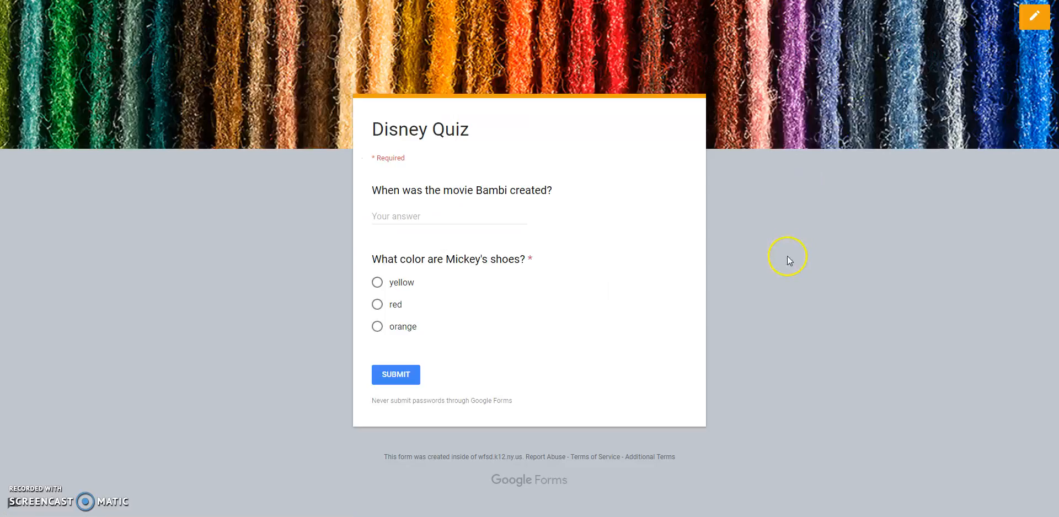
left_click(1043, 19)
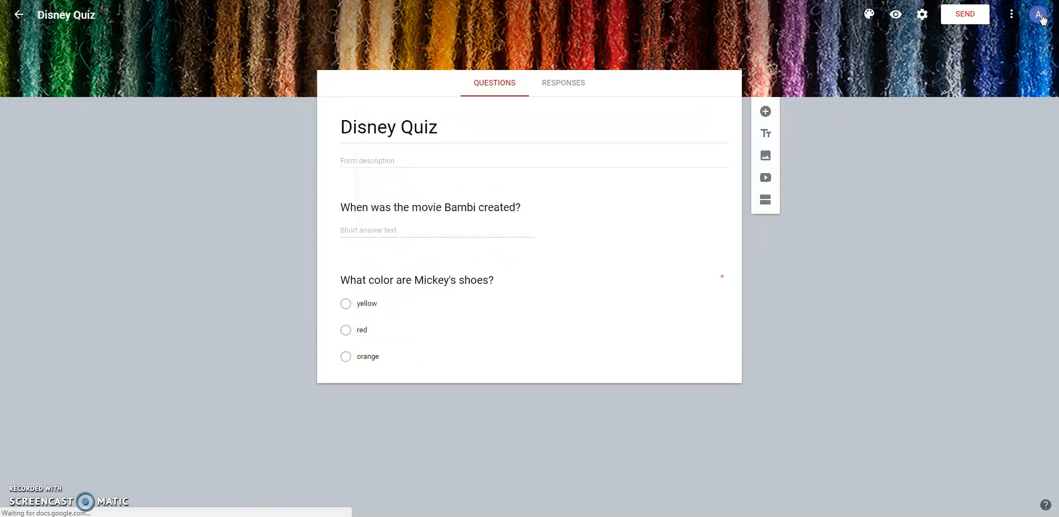
Review the general and presentation settings, make the form a quiz with grades released later after manual review, and save.
left_click(922, 16)
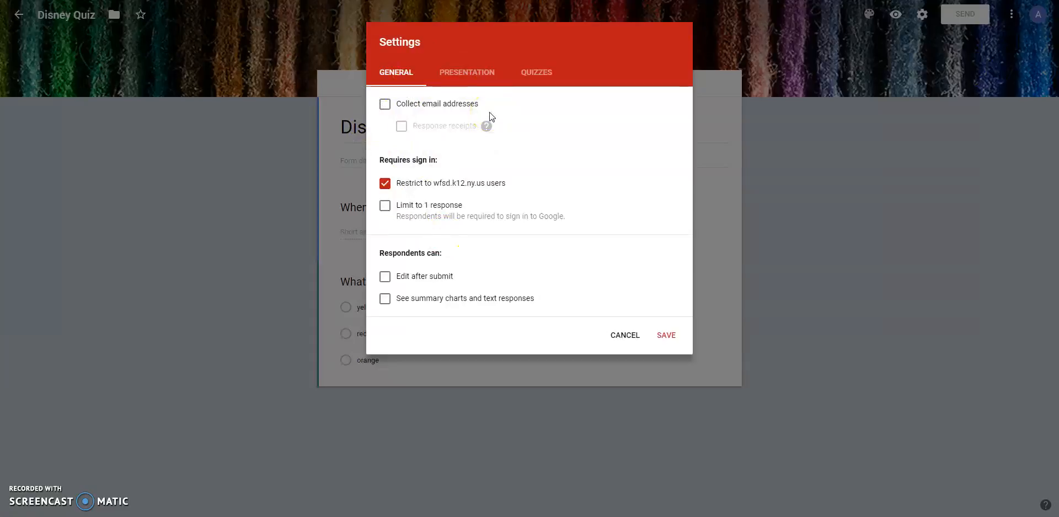
left_click(488, 69)
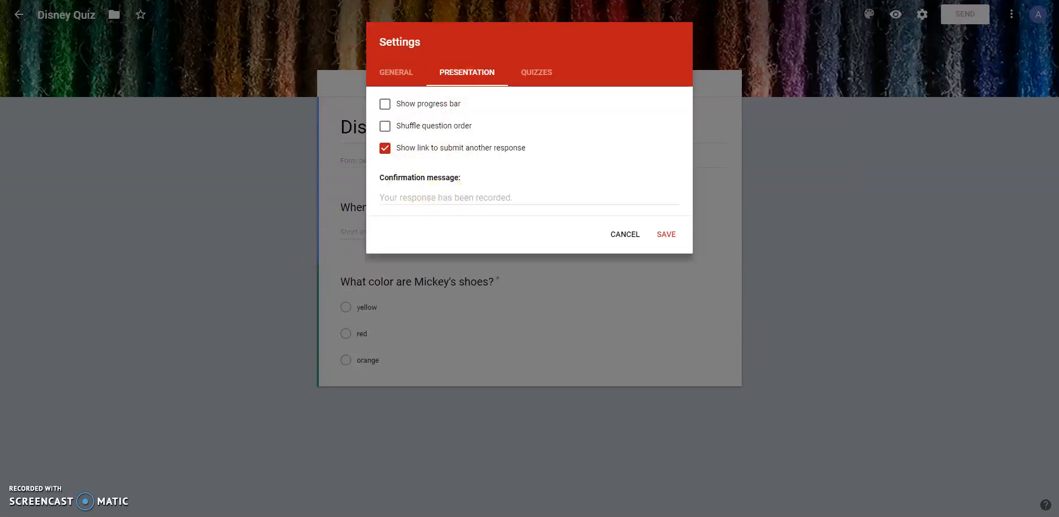
left_click(534, 83)
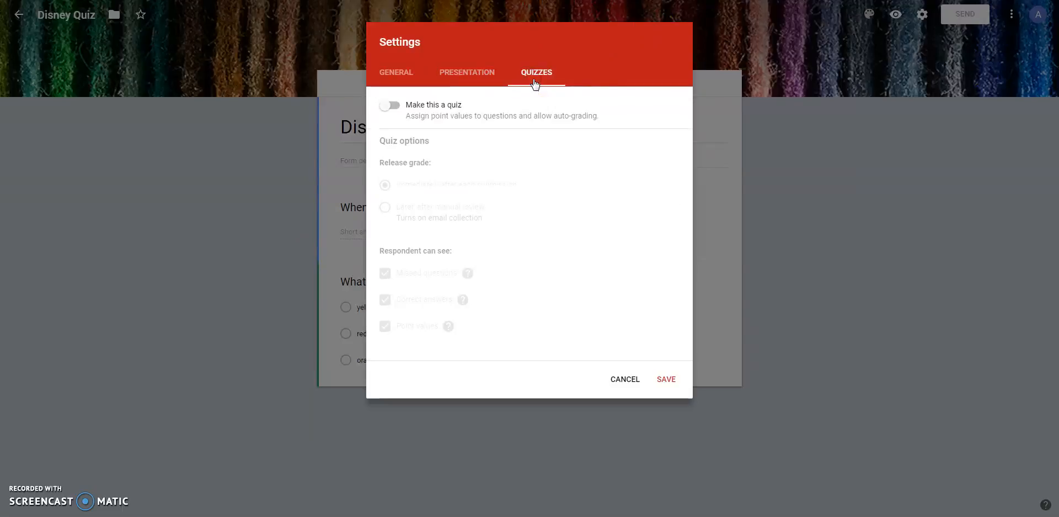
left_click(391, 105)
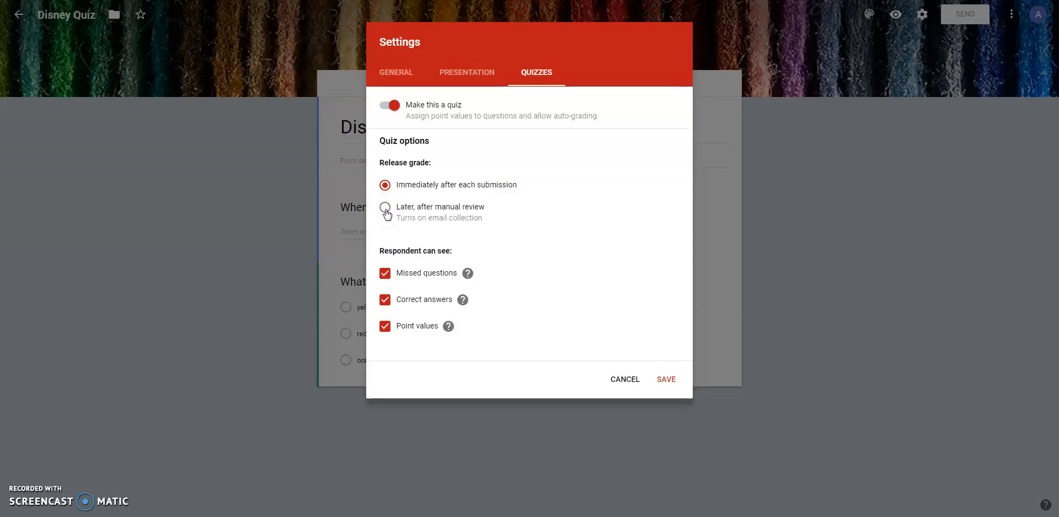
left_click(502, 188)
left_click_drag(400, 206, 462, 207)
left_click(462, 206)
left_click(669, 381)
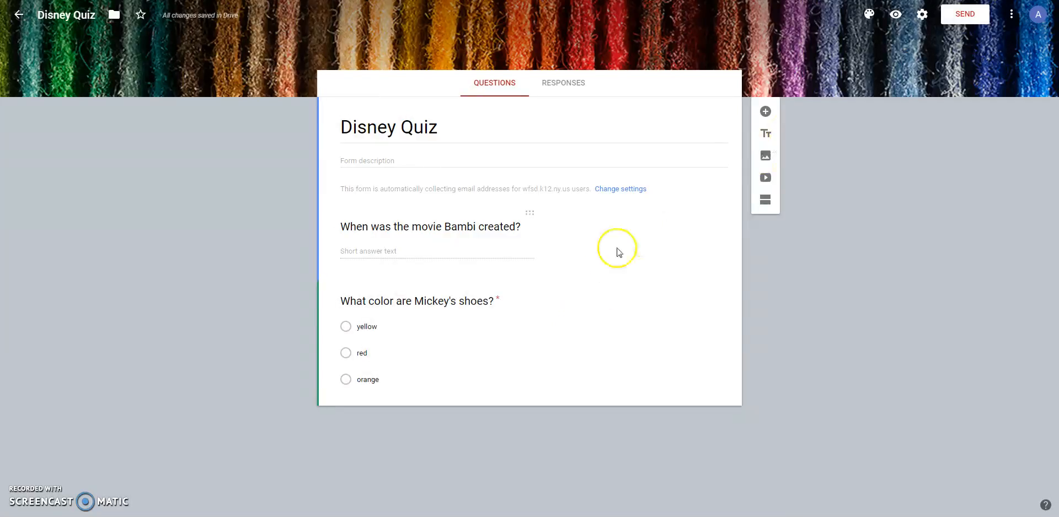
In the answer key for the Mickey's shoes question, mark yellow as correct and assign 50 points.
left_click(453, 359)
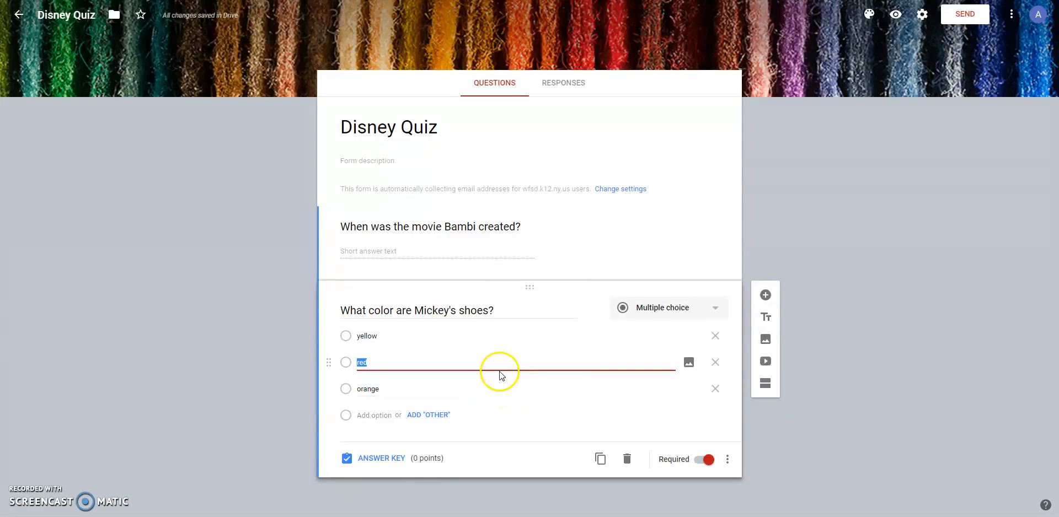
left_click(395, 461)
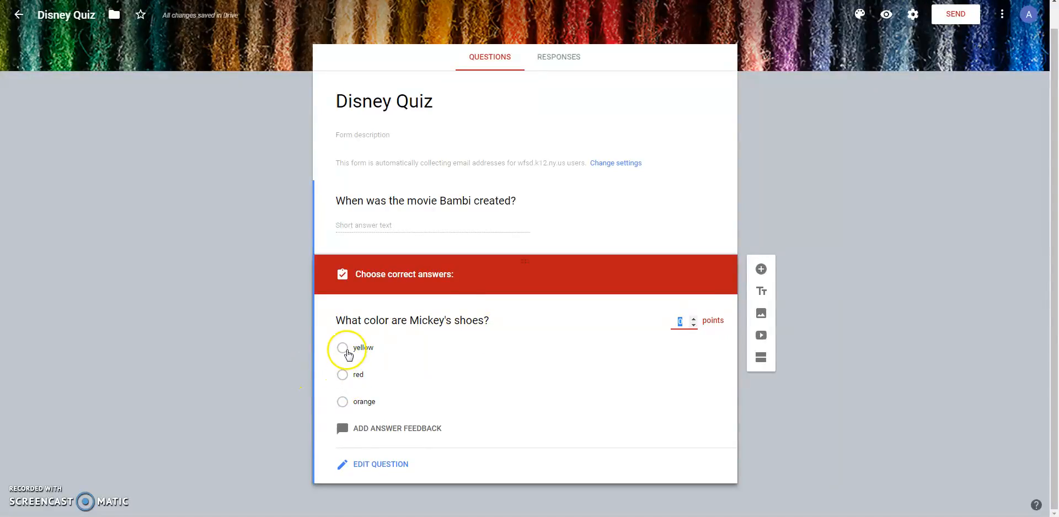
left_click(344, 351)
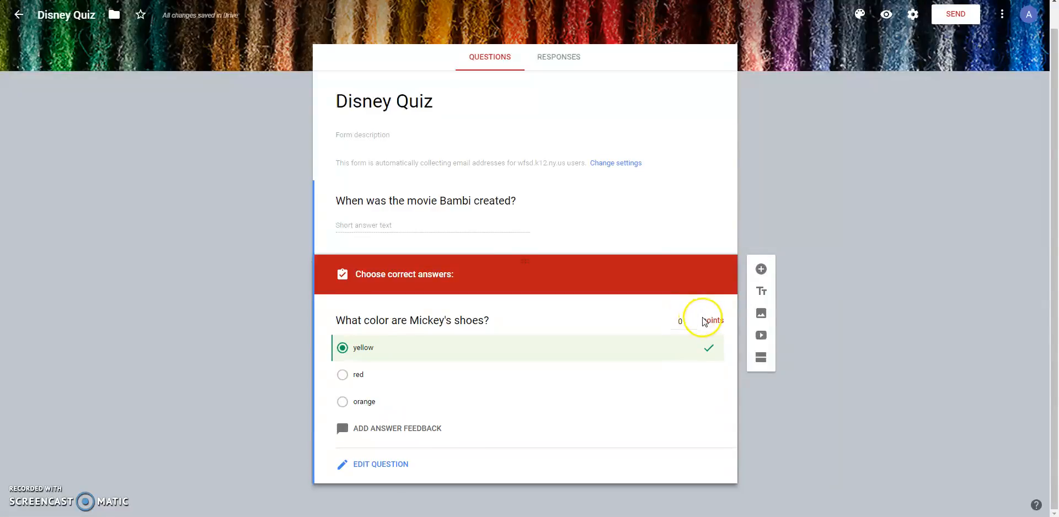
left_click(669, 330)
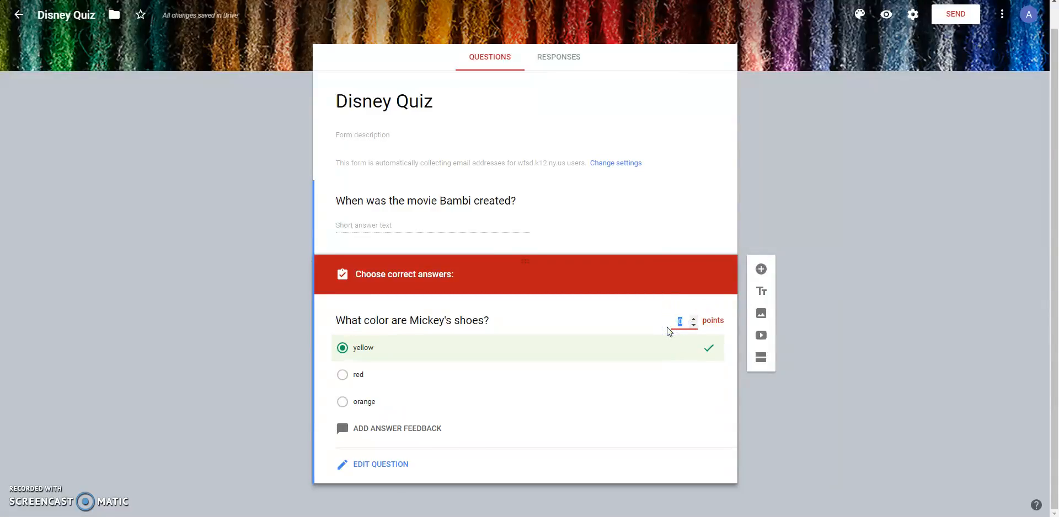
left_click(743, 452)
Copy a shortened link for sharing the form and close the send options.
left_click(967, 21)
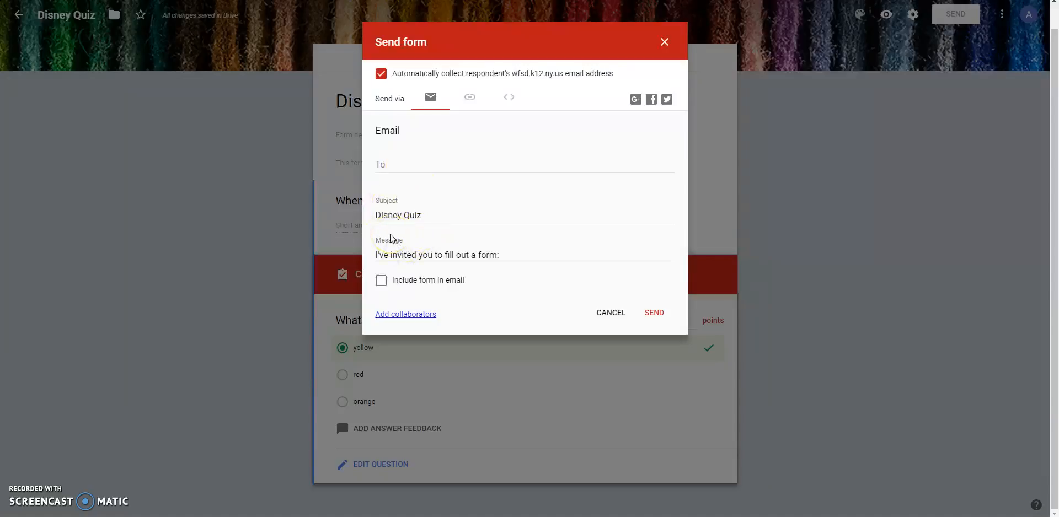
left_click(475, 101)
left_click(470, 102)
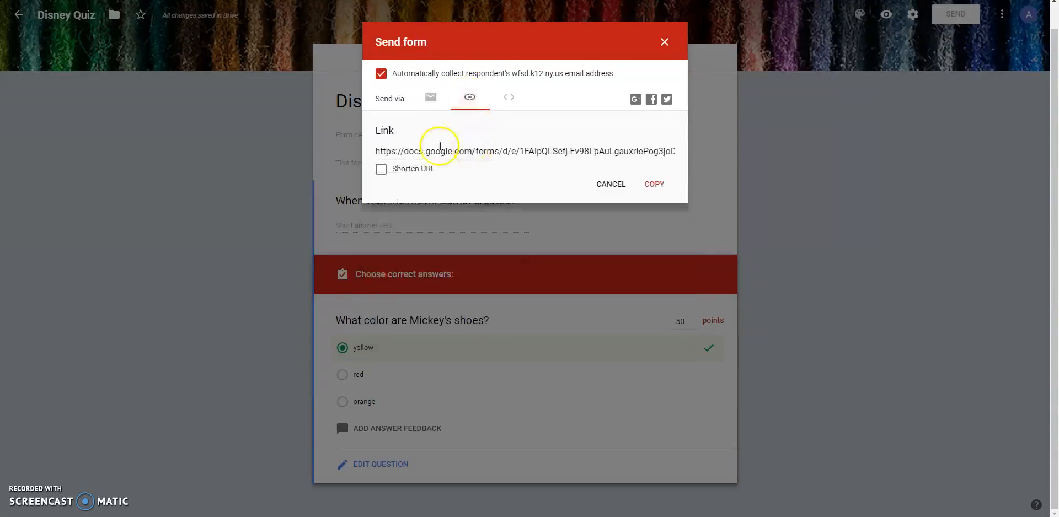
left_click(381, 169)
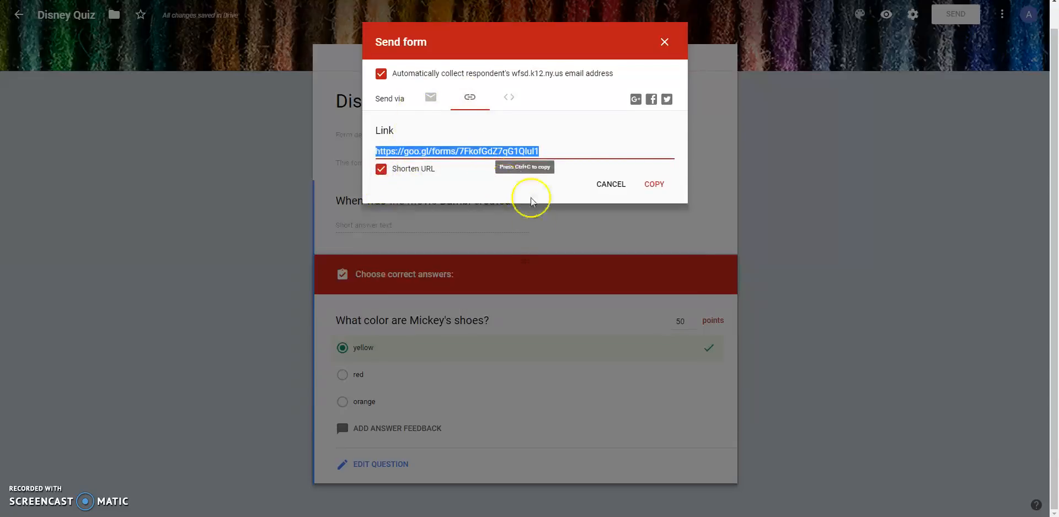
left_click(654, 184)
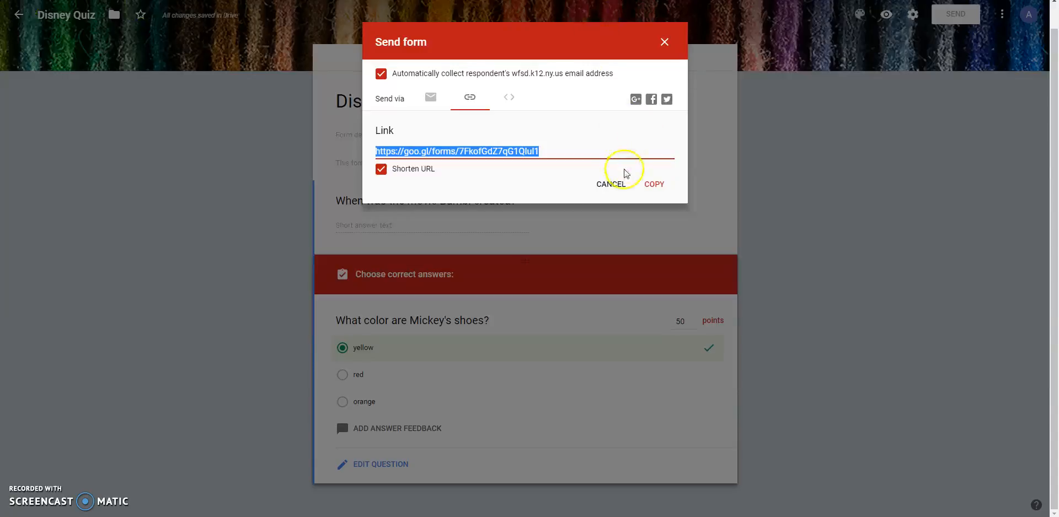
left_click(668, 44)
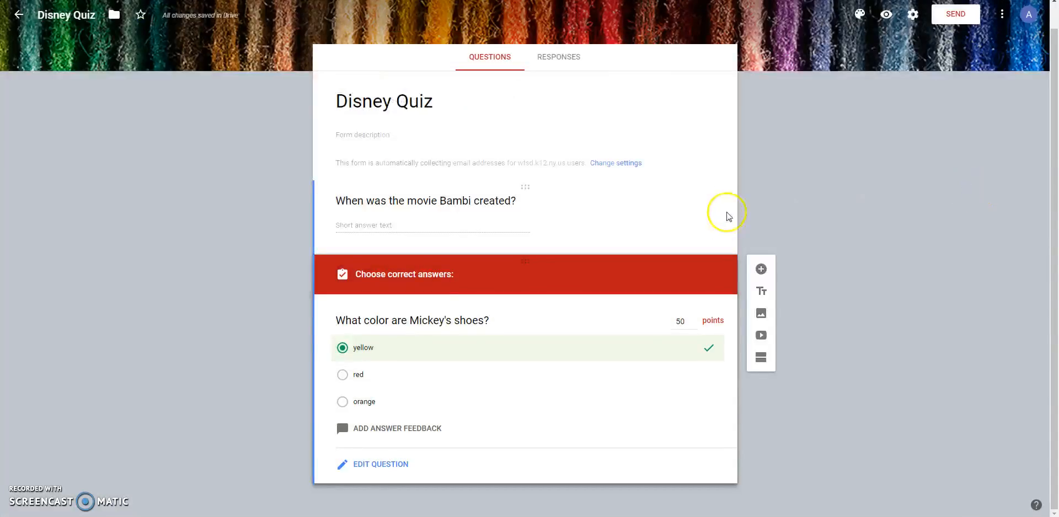